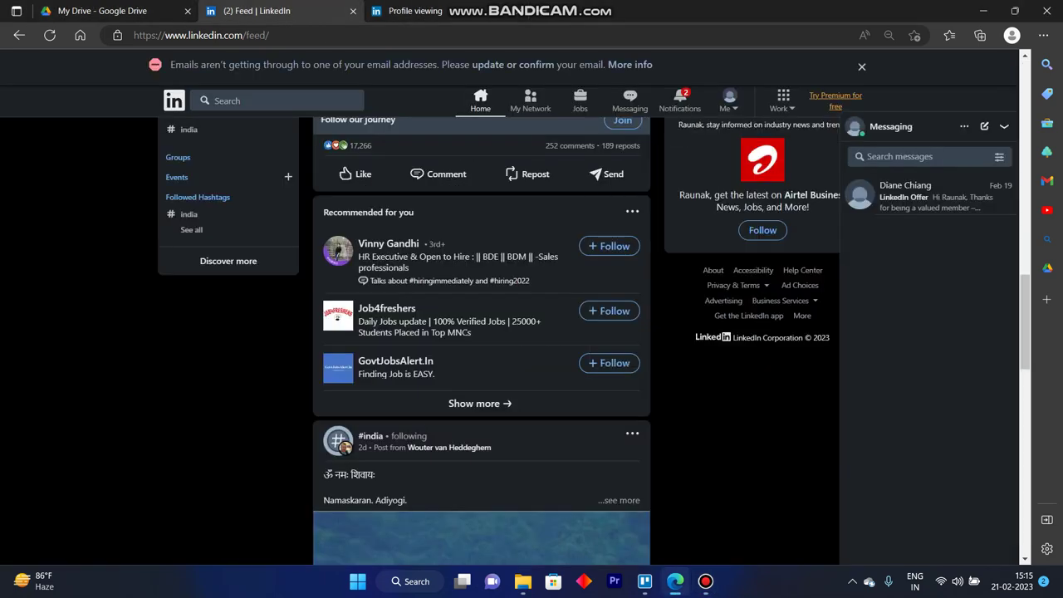
scroll(482, 332, up, 10)
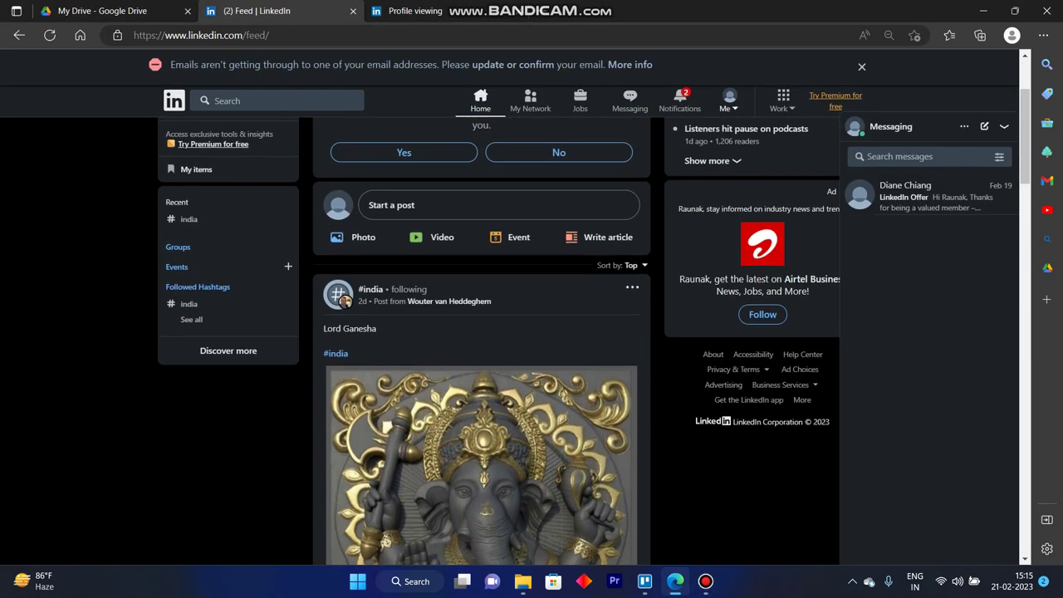
scroll(482, 332, up, 4)
click(498, 361)
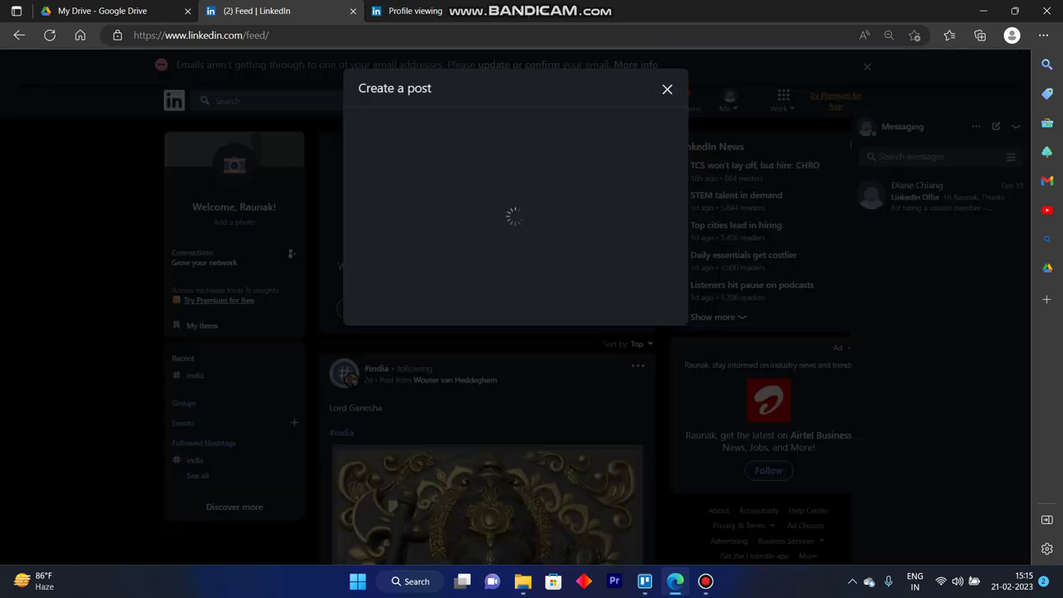
text(h)
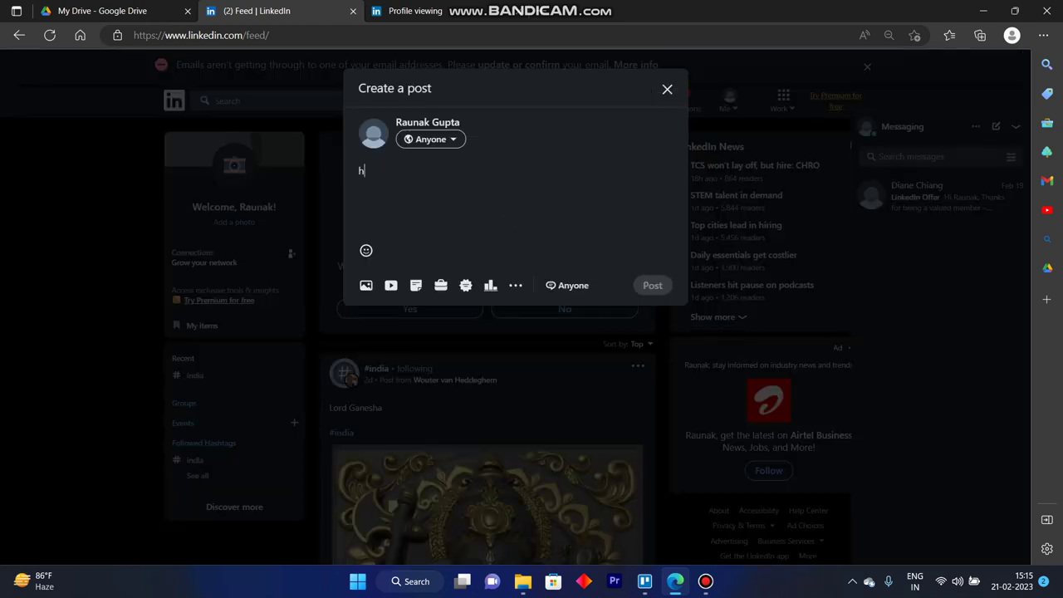
text(i)
click(652, 285)
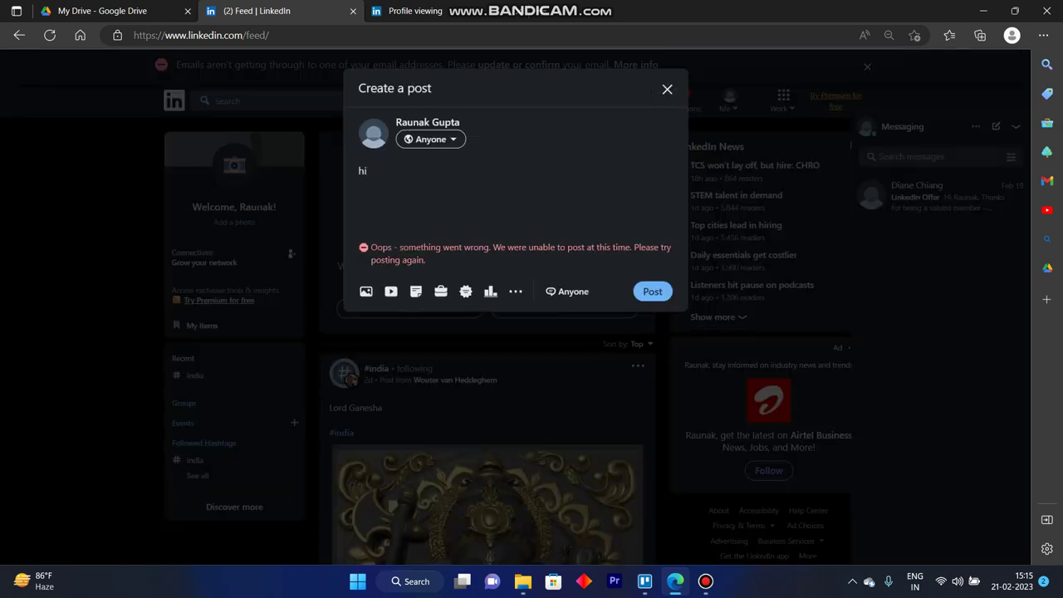
click(666, 89)
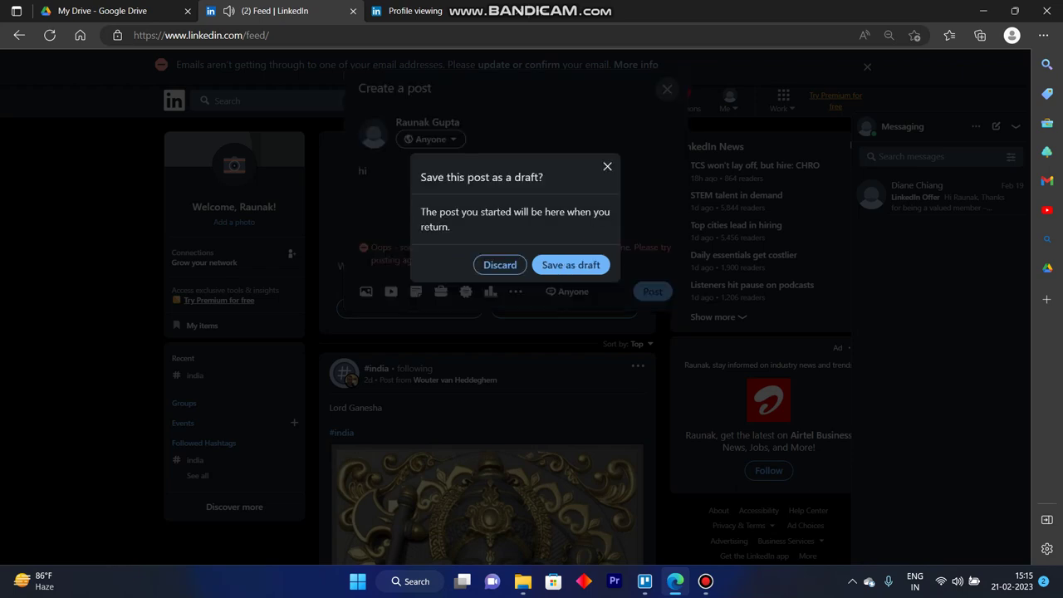
click(500, 264)
scroll(482, 373, down, 3)
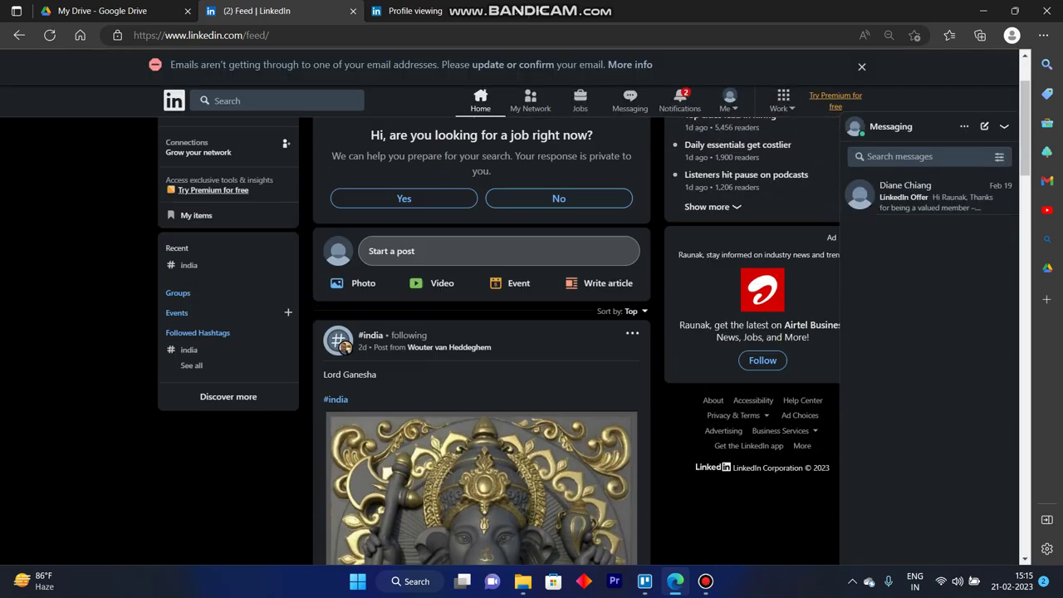
scroll(481, 374, down, 2)
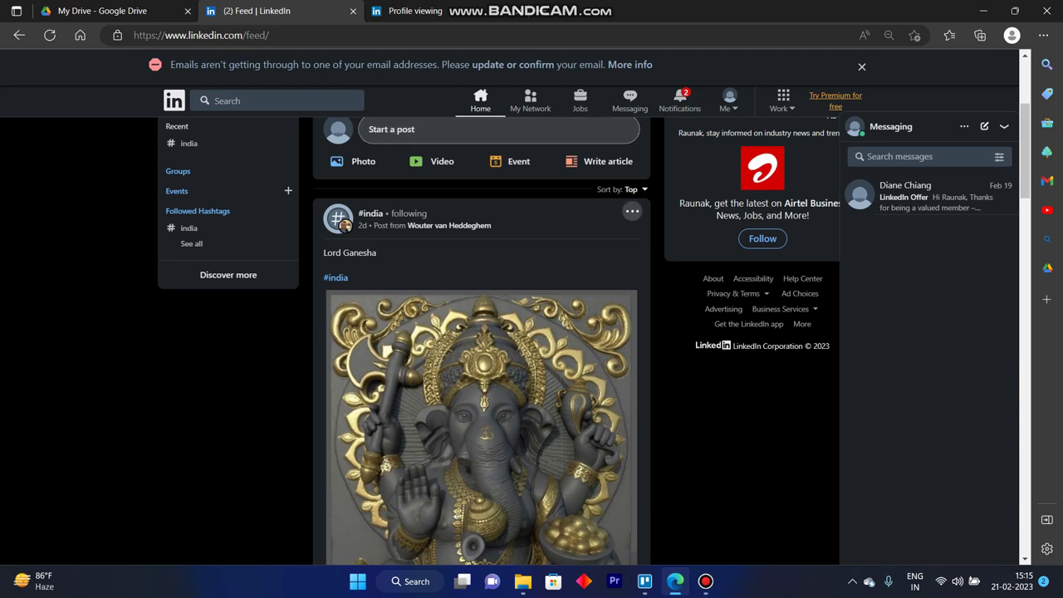
click(632, 211)
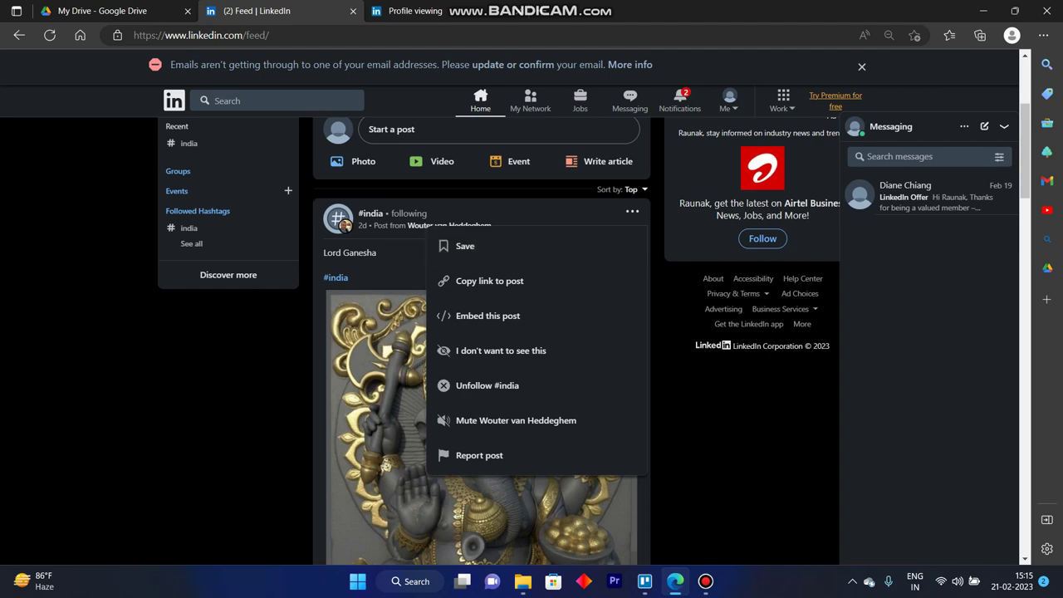
click(632, 212)
scroll(632, 333, up, 5)
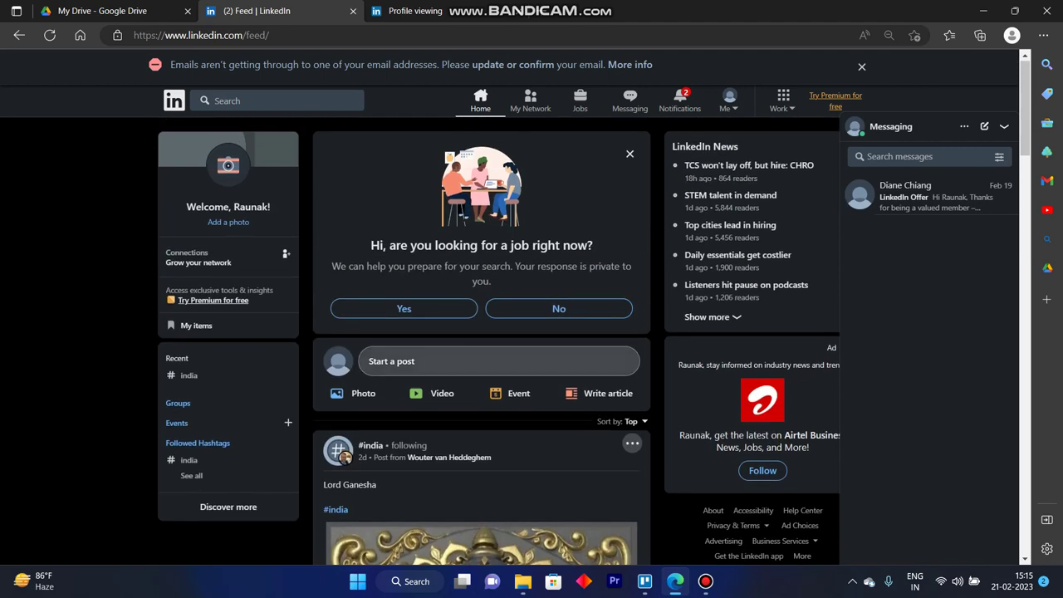
Start a post with placeholder text, then close it unfinished to get the Save-as-draft prompt
click(499, 360)
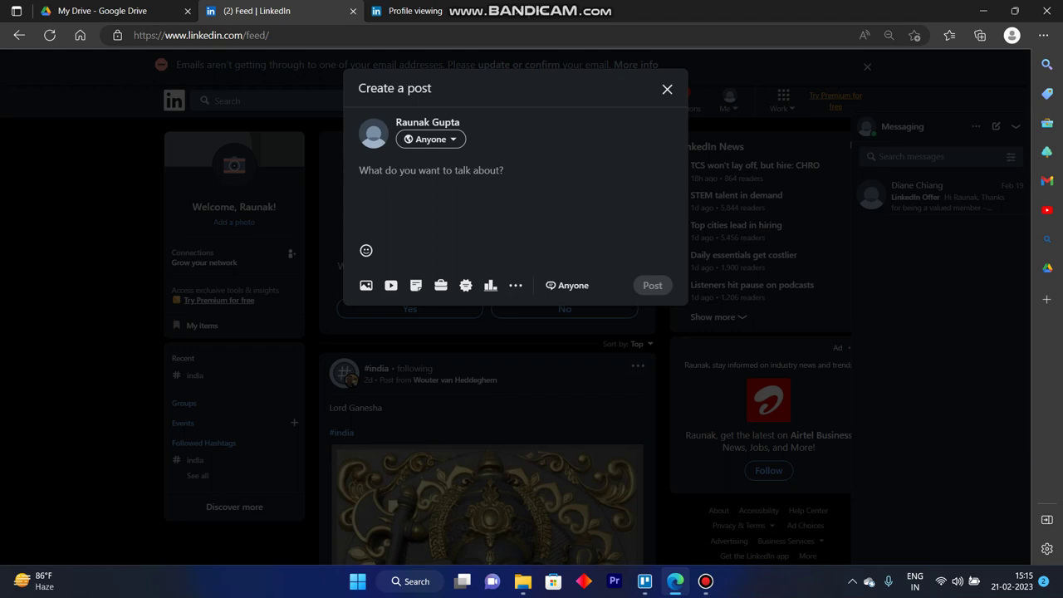
text(sfbsfhshhe)
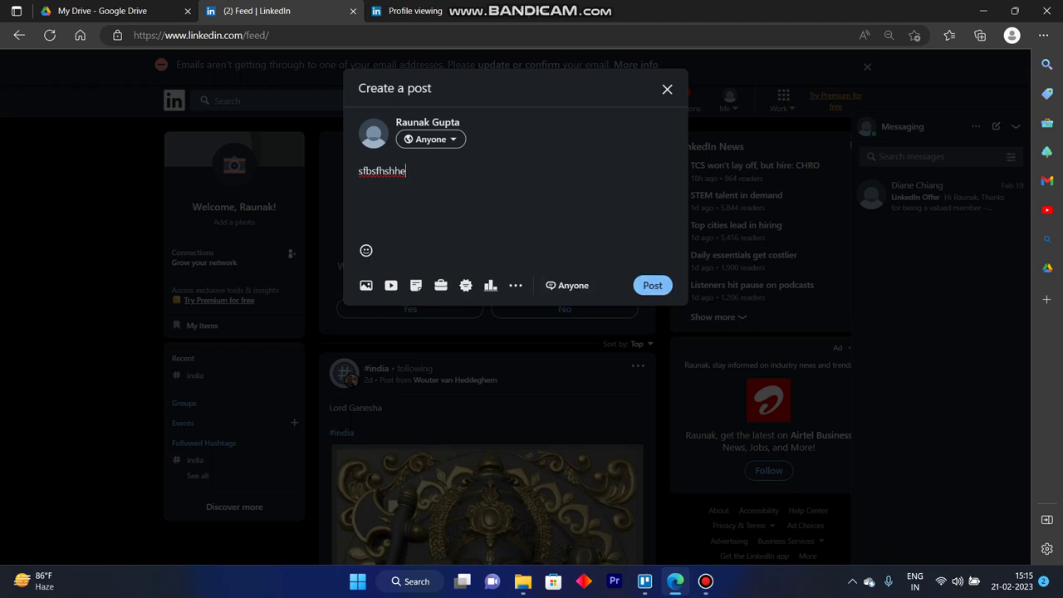
click(667, 89)
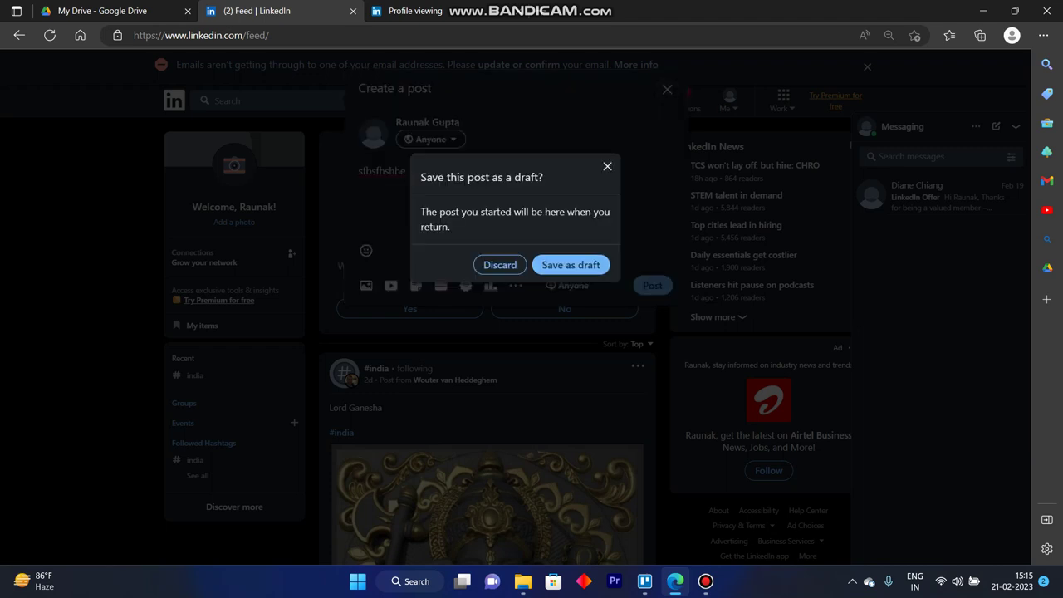
click(706, 581)
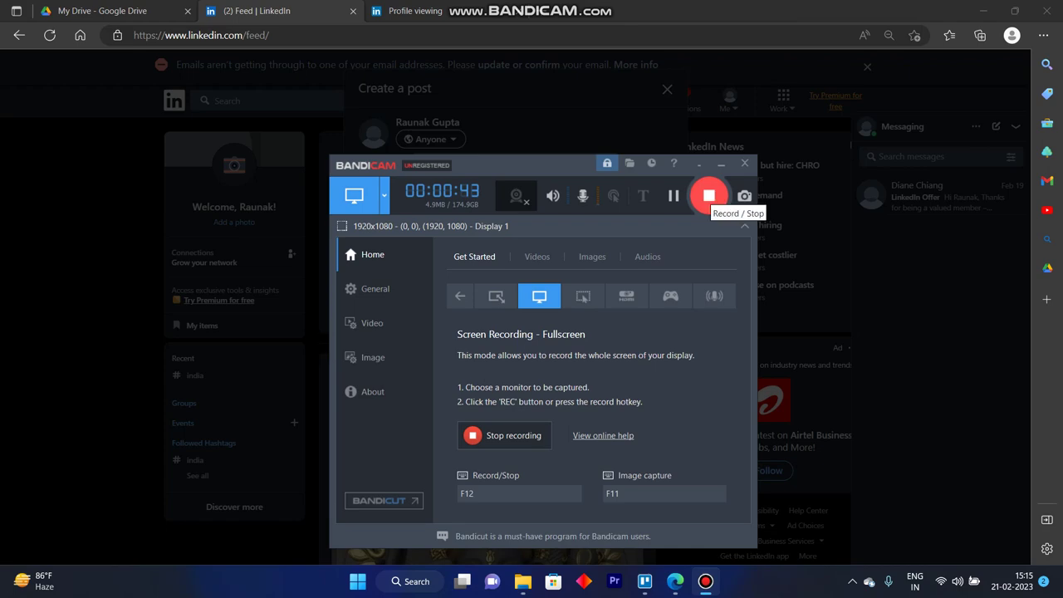